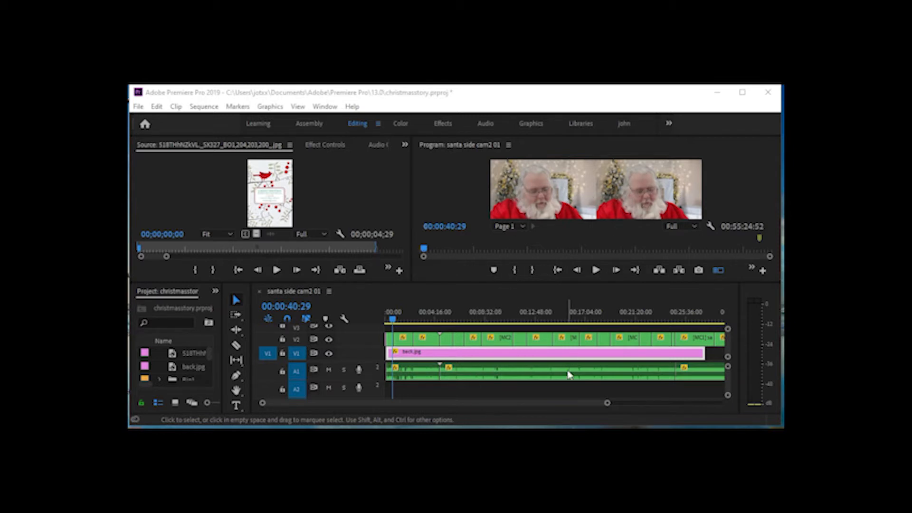
Disable the back.jpg background clip on V1 and move the playhead to the green-screen footage at 00:03:25:26
click(529, 354)
right_click(526, 356)
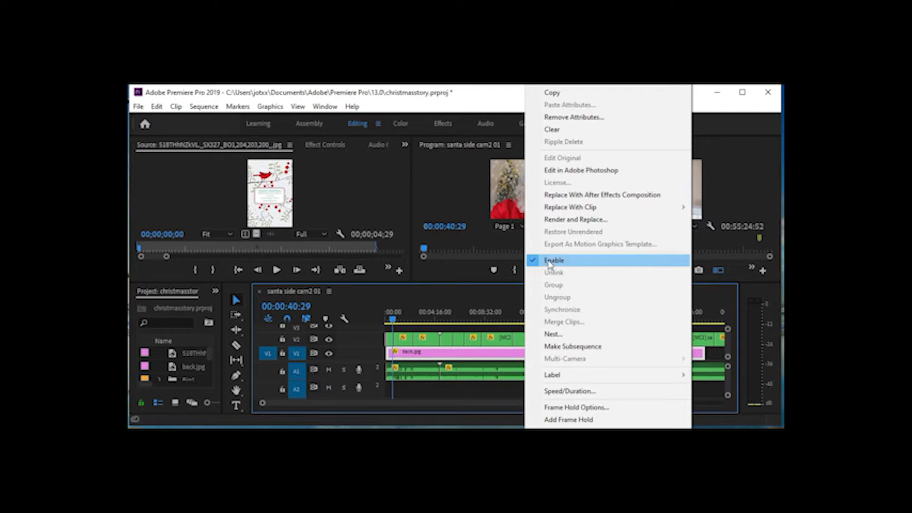
click(549, 260)
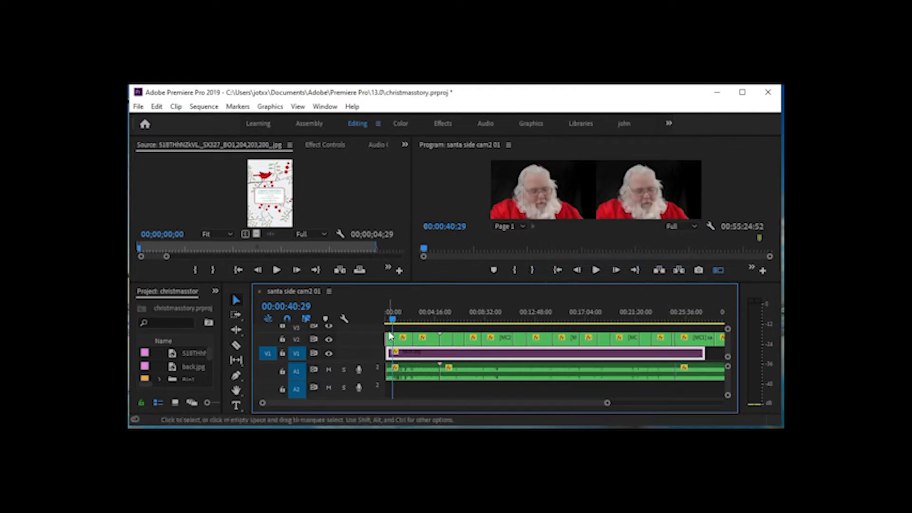
drag(393, 325, 425, 324)
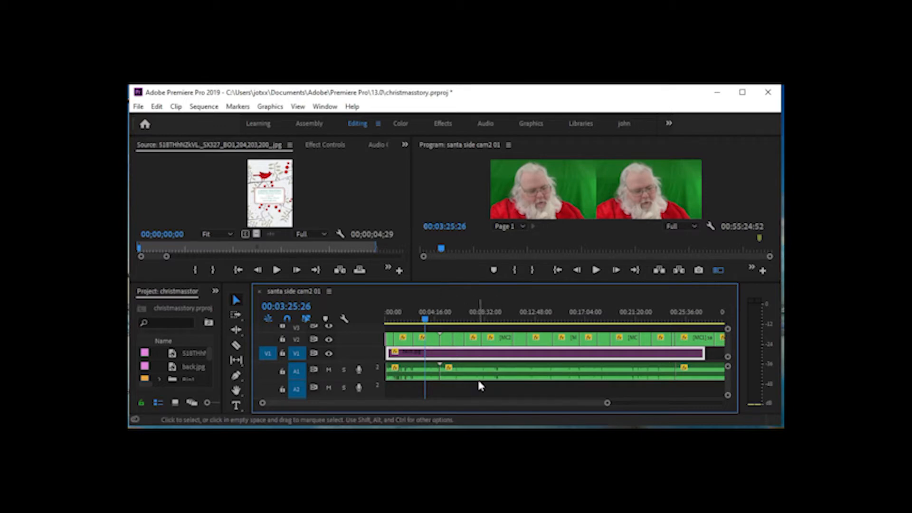
Load back.jpg from the project into the Source monitor to view the background image
click(183, 369)
drag(180, 366, 275, 192)
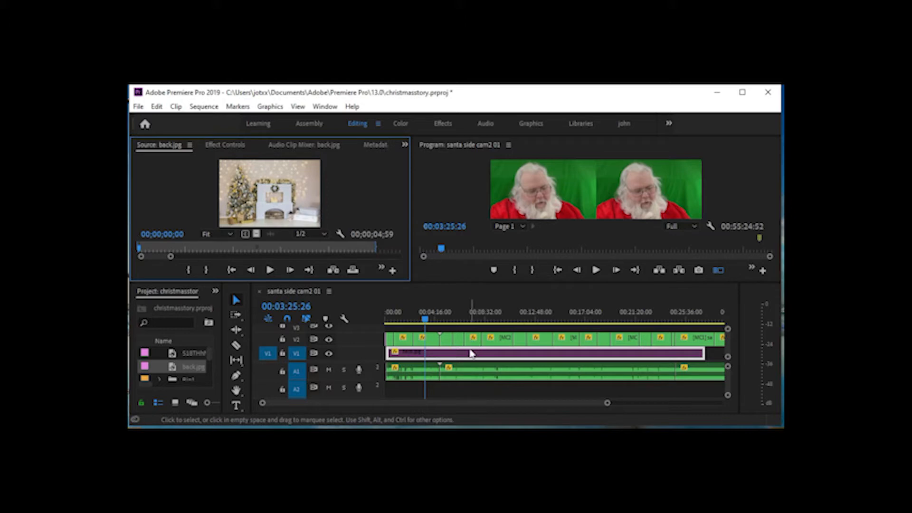
Compare the keyed opening footage around 00:00:19:58 with the green-screen footage at 00:01:34:09
click(424, 318)
drag(425, 319, 403, 320)
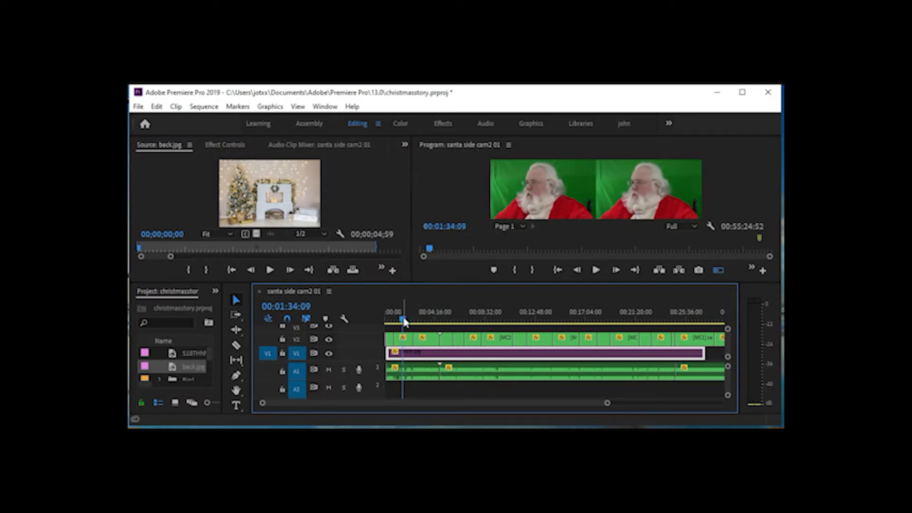
drag(402, 321, 389, 327)
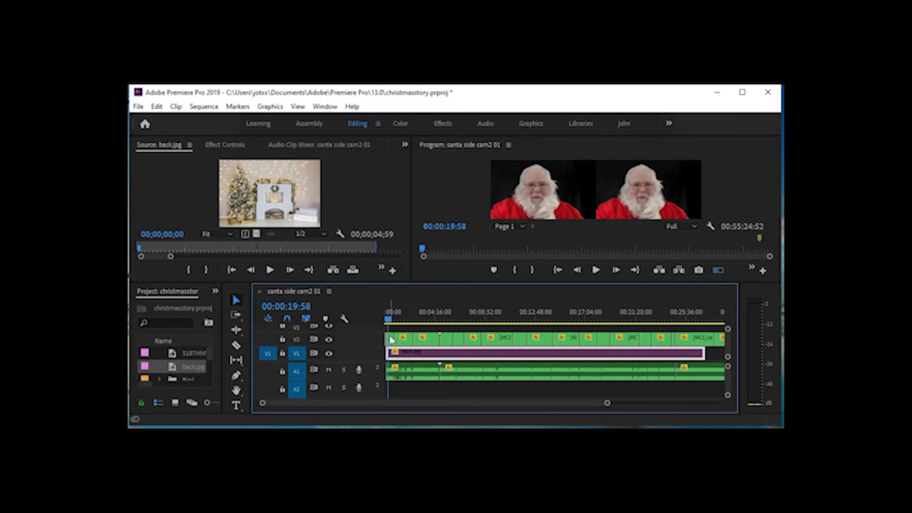
drag(388, 319, 403, 321)
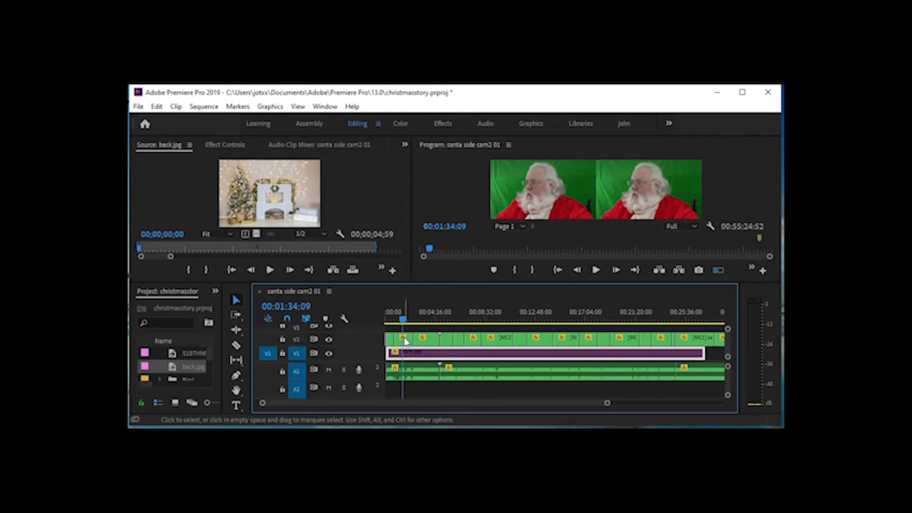
Apply the Ultra Key keying effect to the green-screen clip under the playhead on V2
click(402, 339)
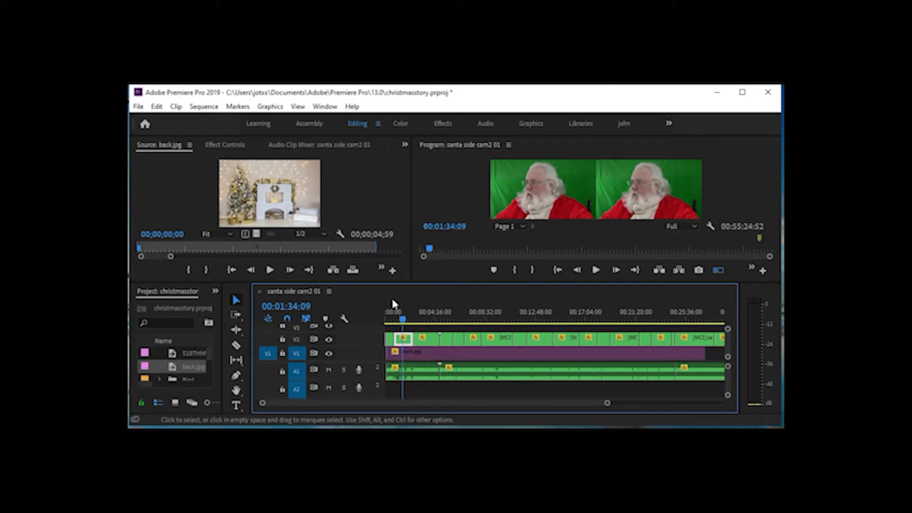
click(441, 123)
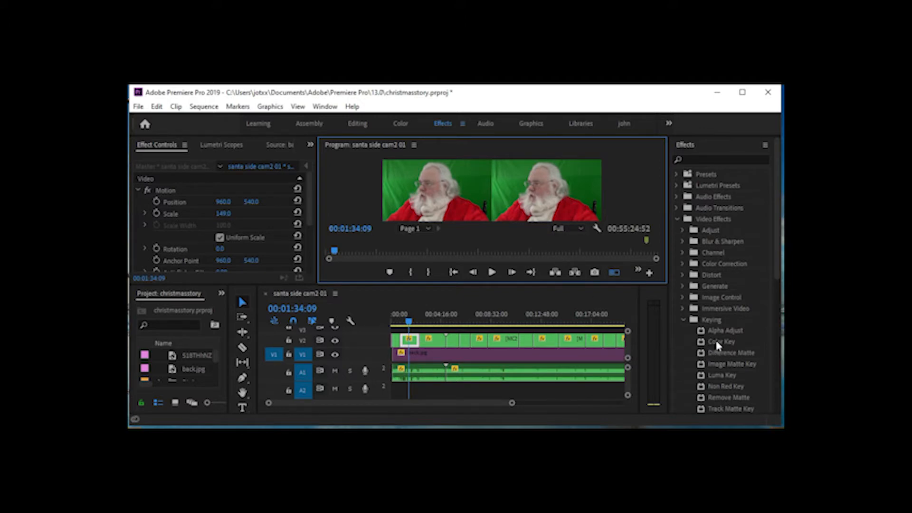
scroll(717, 322, down, 5)
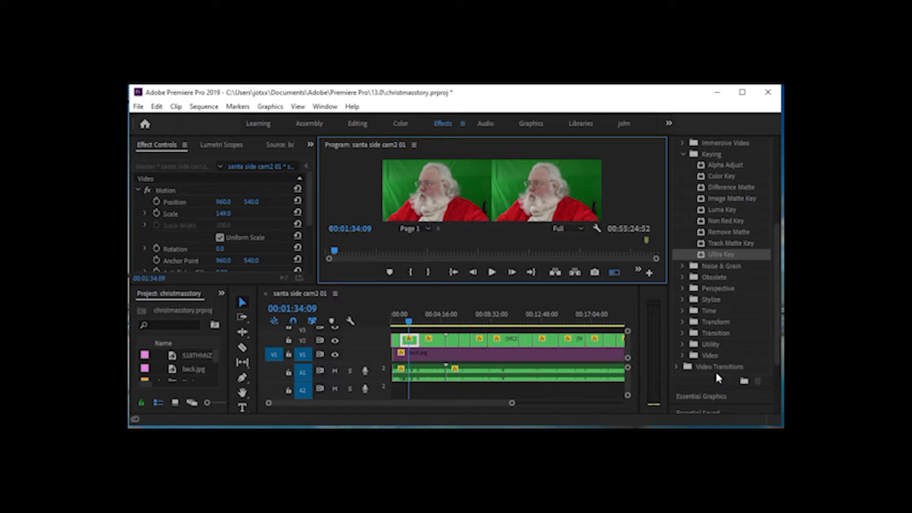
click(715, 256)
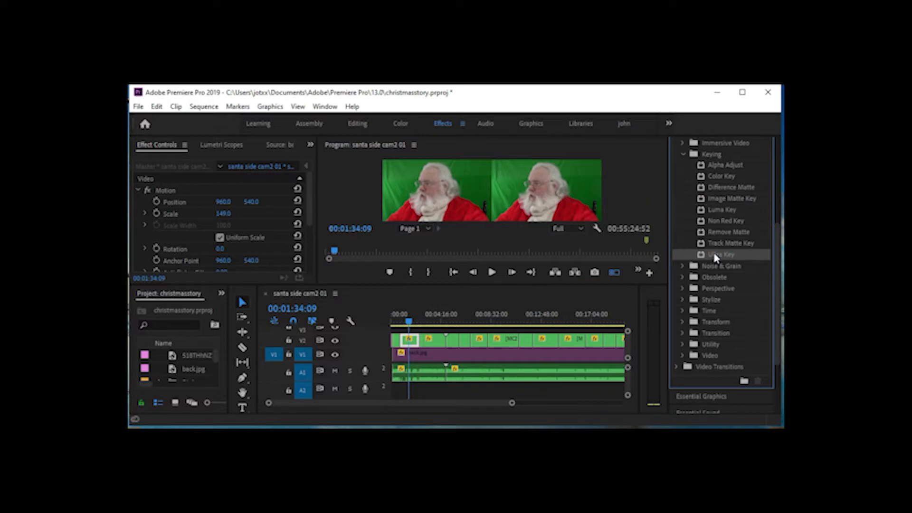
drag(715, 256, 409, 345)
Change the Ultra Key effect's Setting to Aggressive
drag(308, 204, 330, 260)
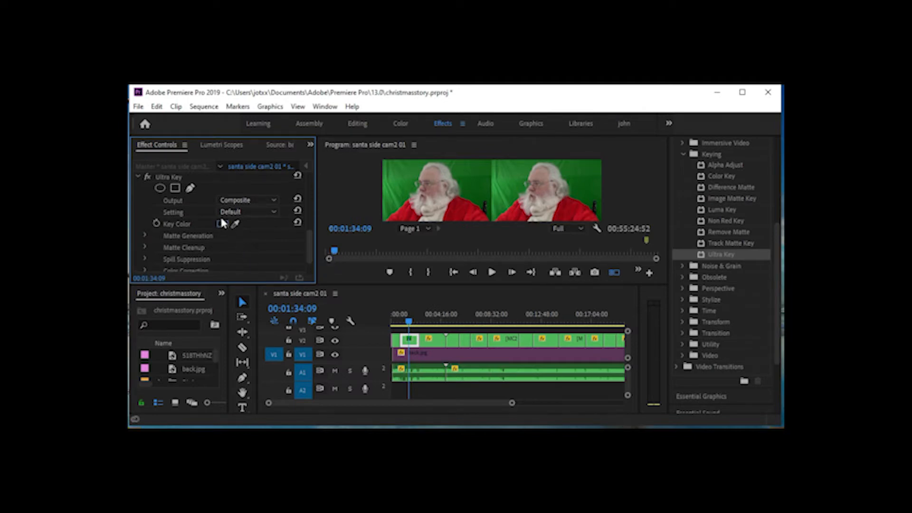
click(272, 212)
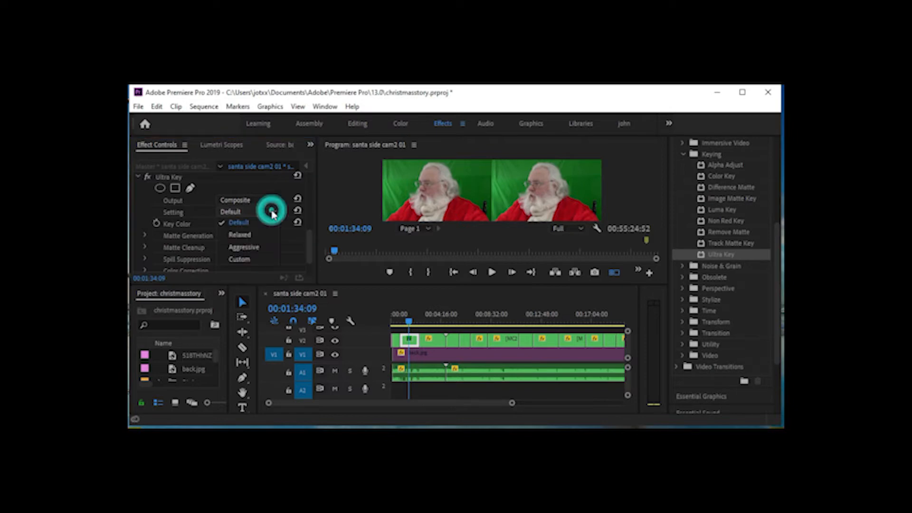
click(249, 247)
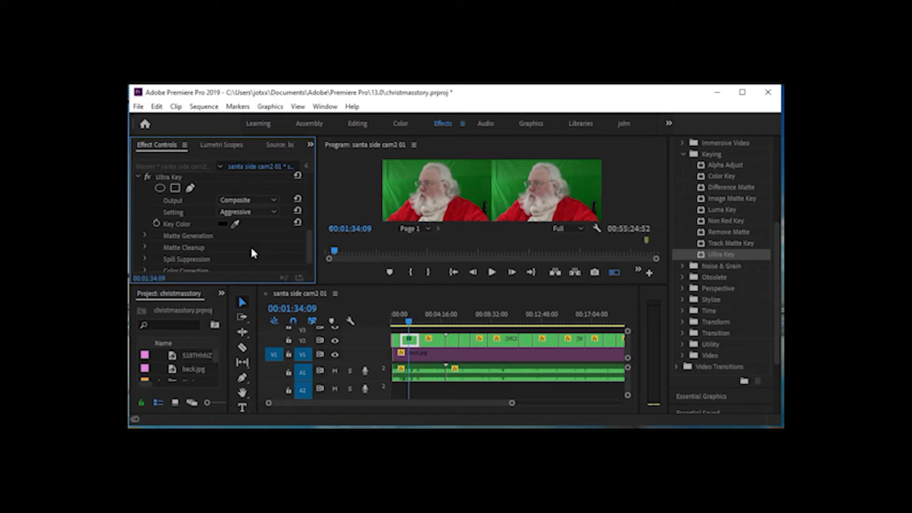
click(220, 224)
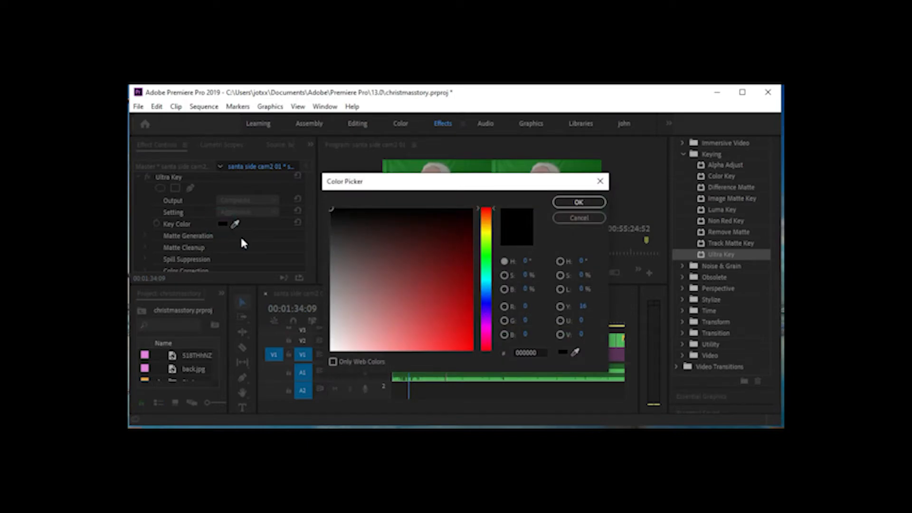
click(561, 218)
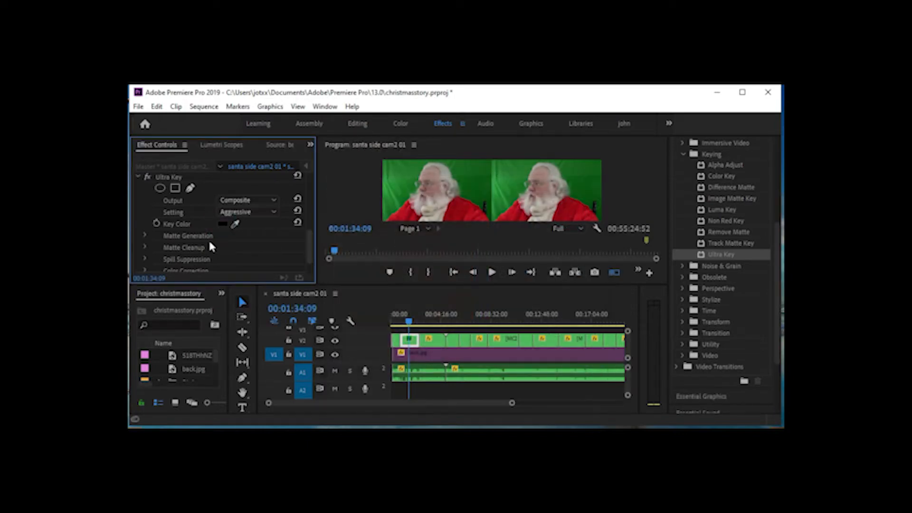
click(235, 223)
click(235, 224)
click(222, 224)
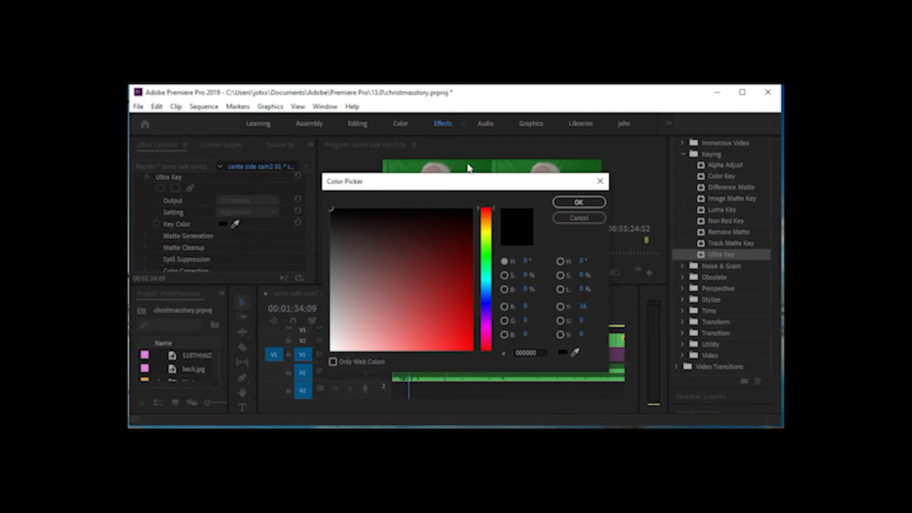
click(570, 218)
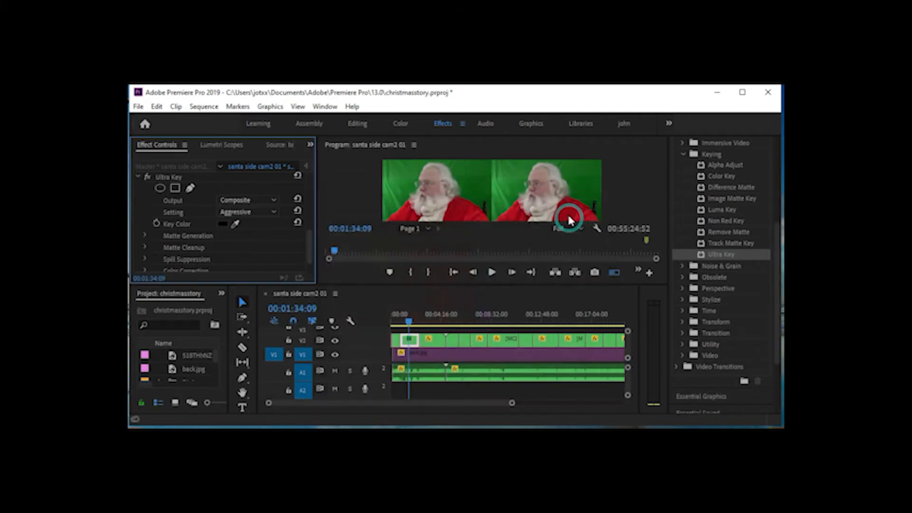
Sample the green backdrop in the program image as the Ultra Key's Key Color
click(236, 225)
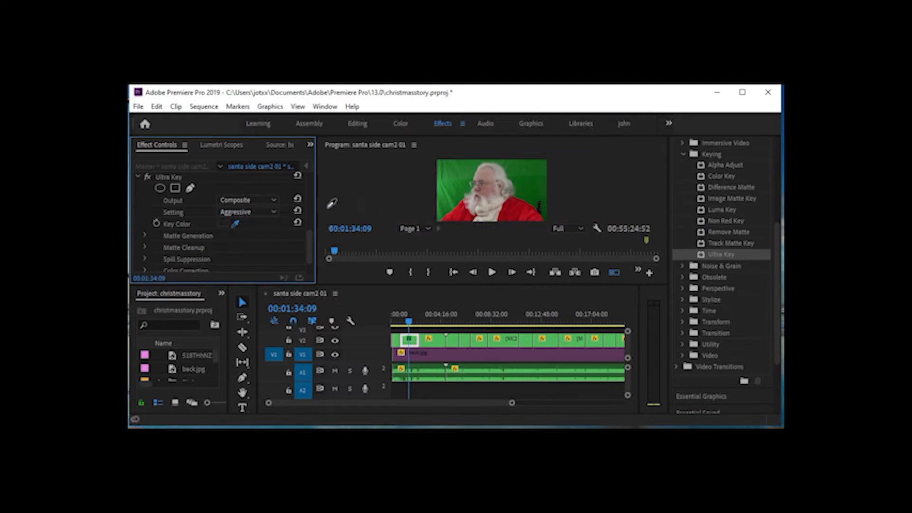
click(463, 173)
click(543, 192)
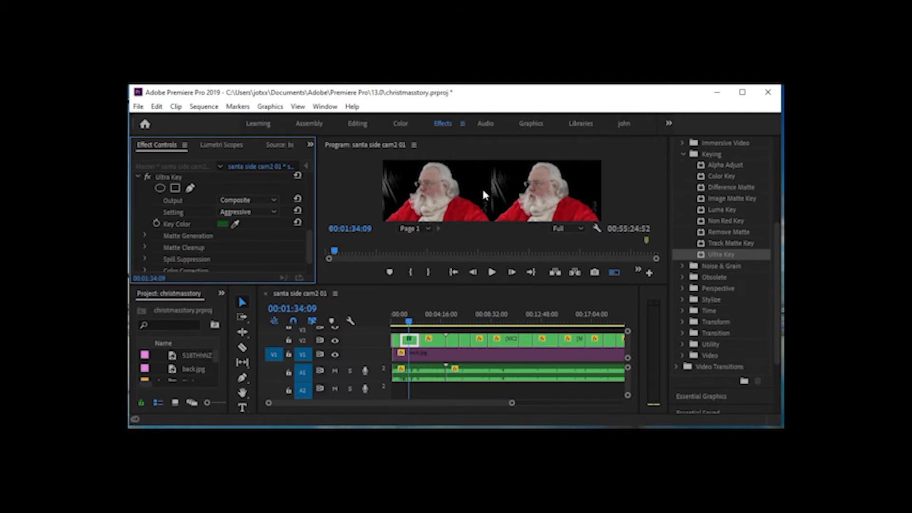
key(ctrl+s)
Enable the back.jpg background clip on V1 so it shows behind the keyed footage
click(491, 355)
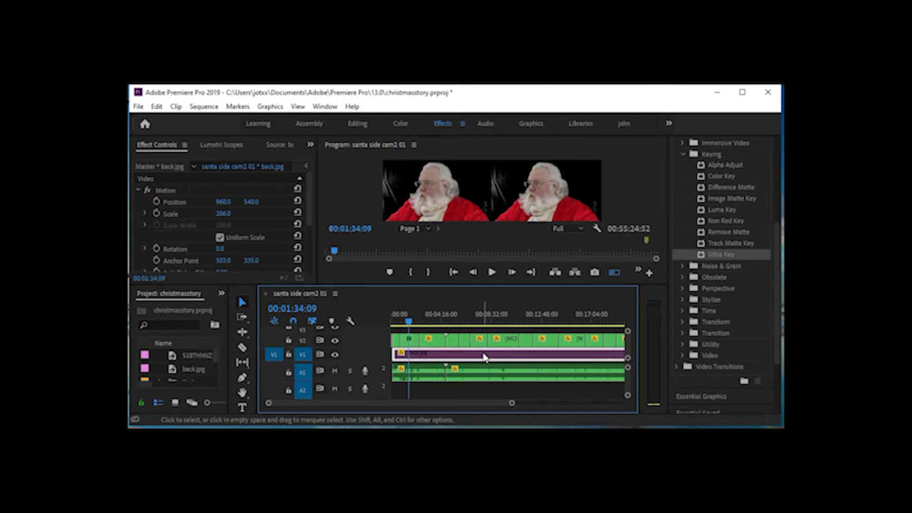
right_click(484, 357)
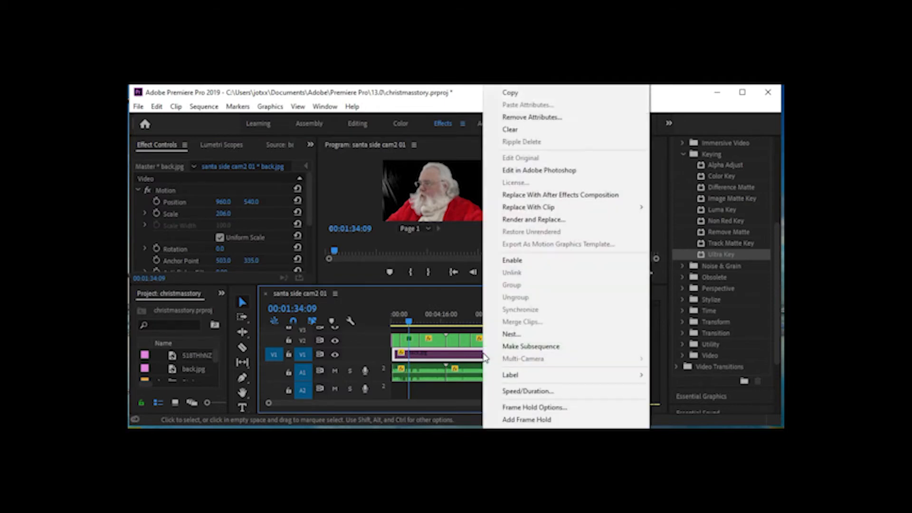
click(509, 261)
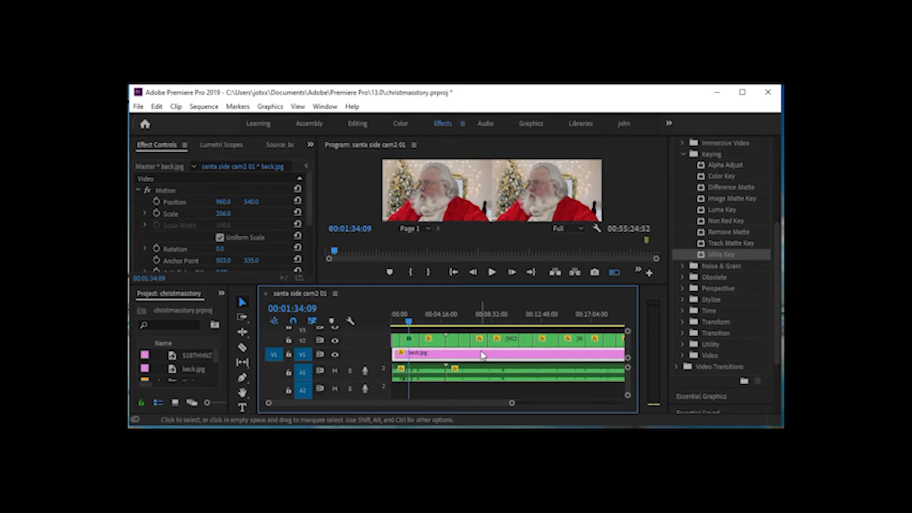
Extend the end of the back.jpg clip on V1 to the end of the V2 footage
drag(476, 402, 531, 404)
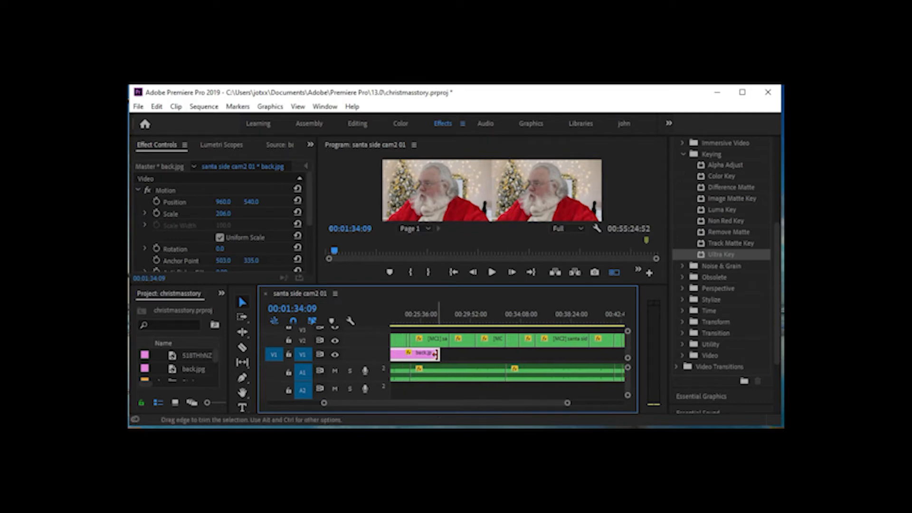
drag(435, 354, 614, 351)
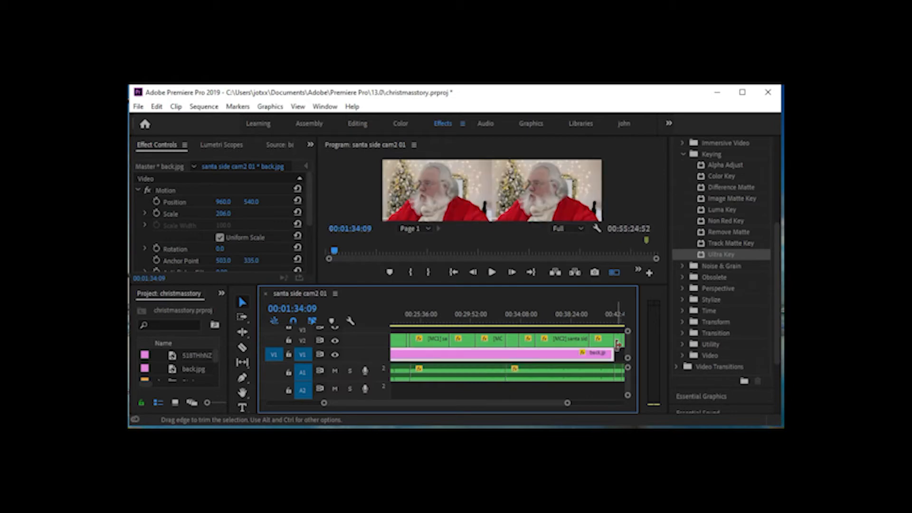
mouse_move(553, 403)
mouse_down()
mouse_move(578, 404)
mouse_move(570, 404)
mouse_up()
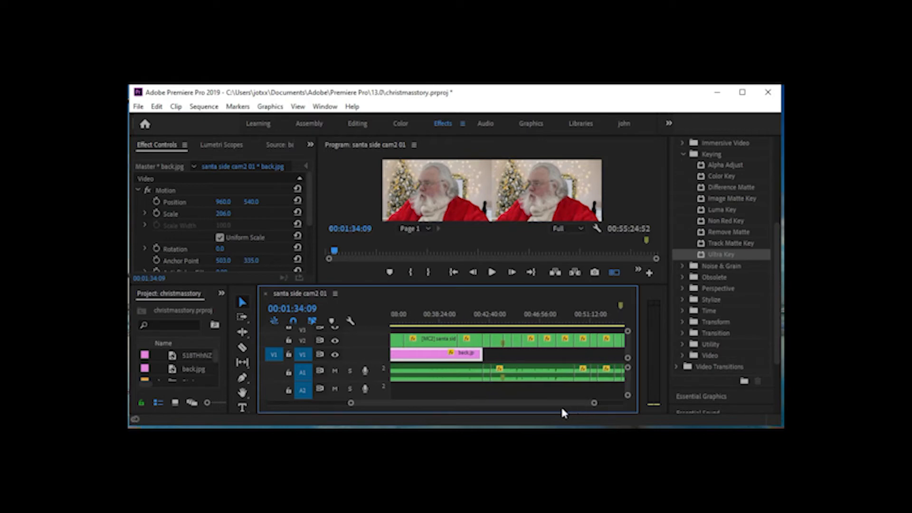
drag(477, 355, 619, 347)
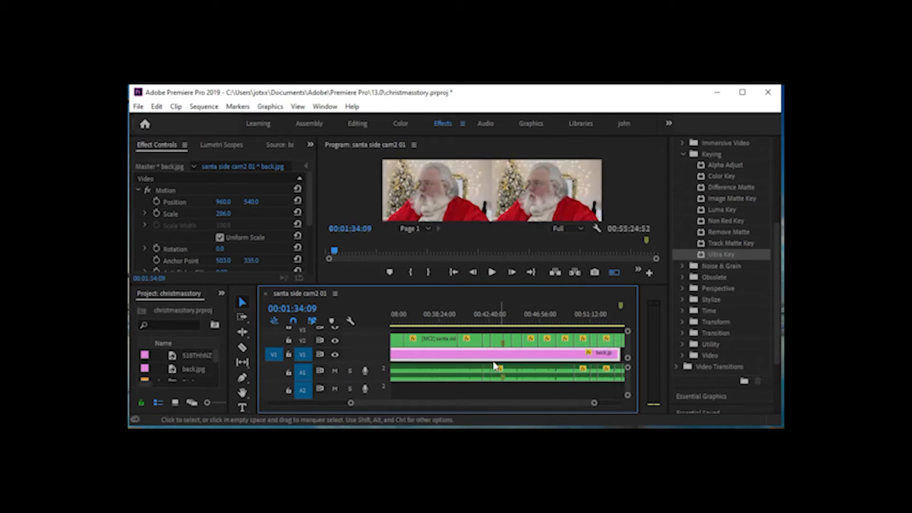
drag(556, 403, 566, 403)
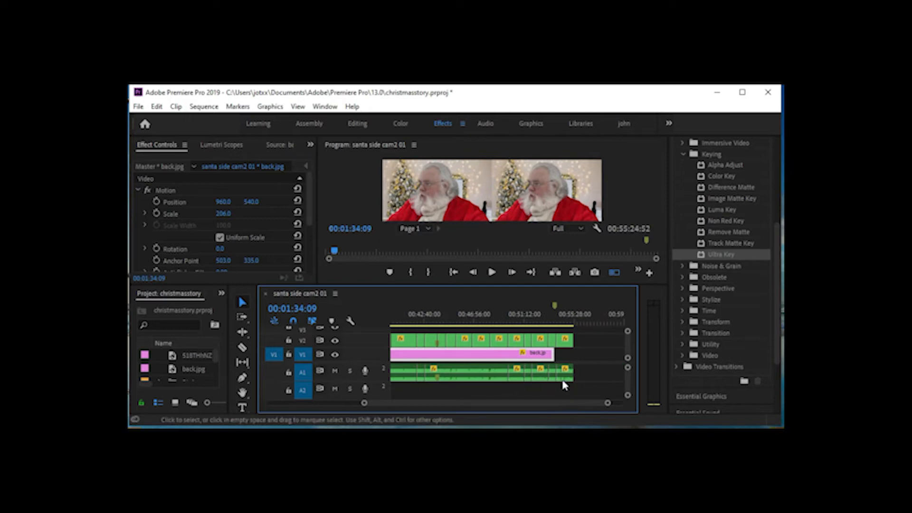
drag(549, 353, 573, 353)
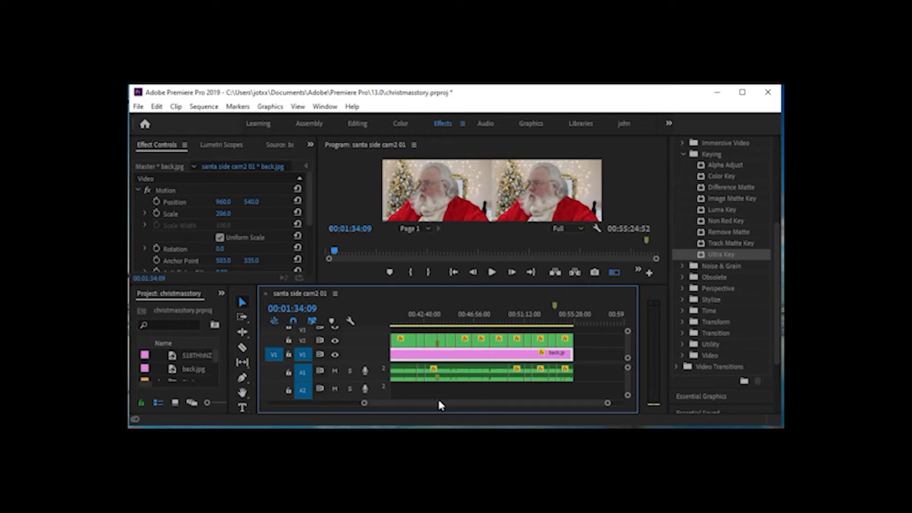
Review the composited footage from 00:00:17:46 through to the clip at 00:03:14:01 on an enlarged timeline
drag(607, 404, 564, 414)
drag(508, 400, 358, 421)
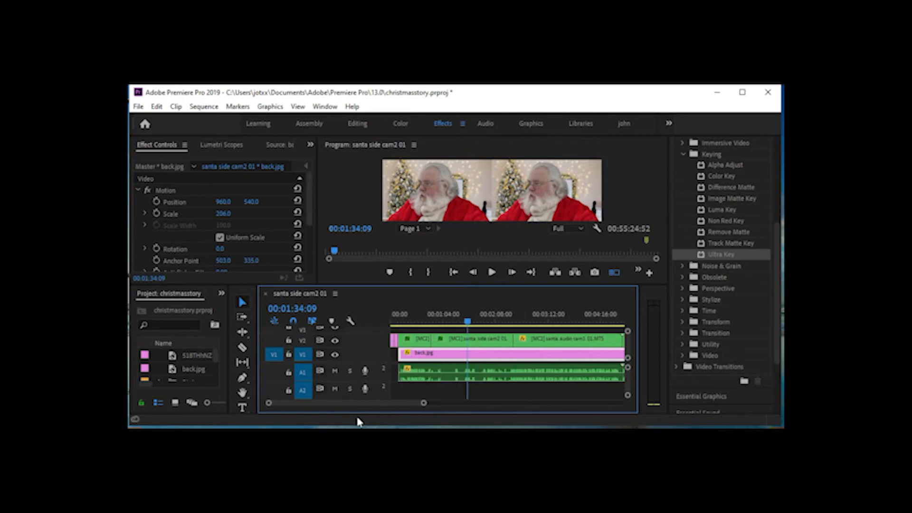
click(405, 325)
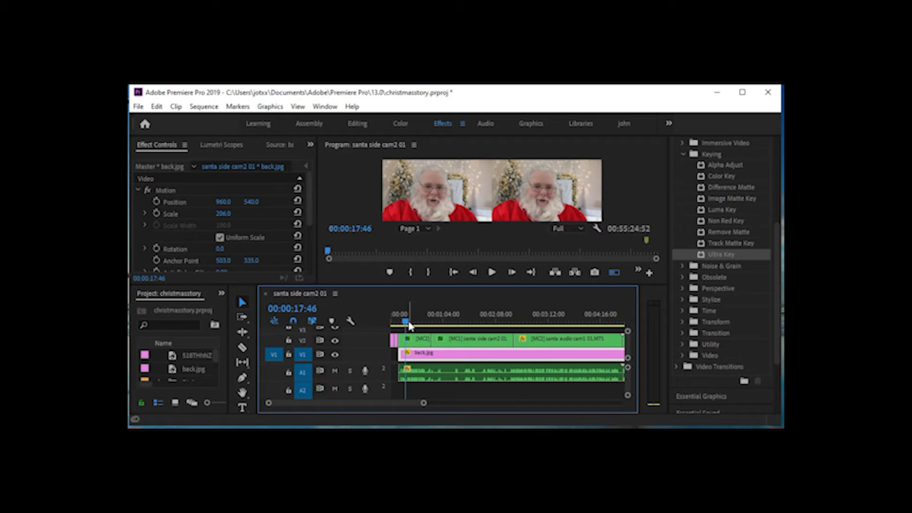
click(408, 323)
drag(409, 323, 550, 319)
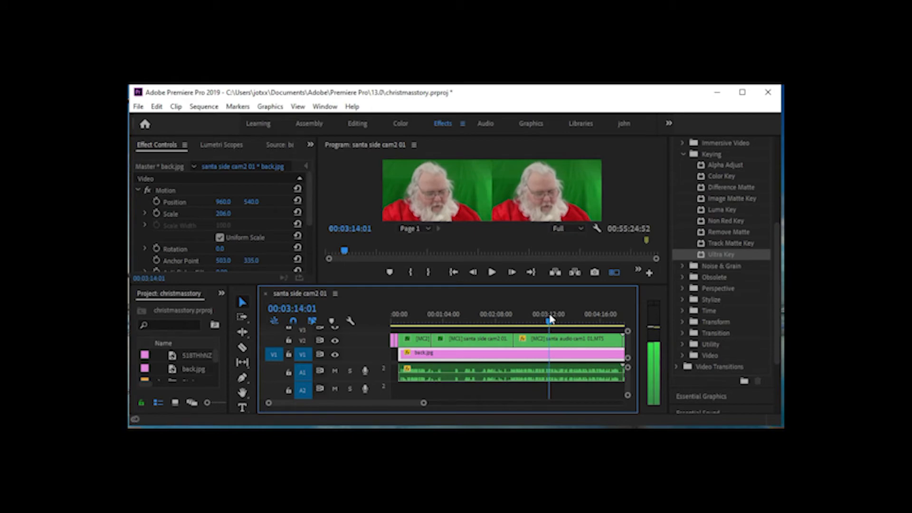
Paste the keyed [MC1] santa side cam2 01 clip's attributes, including Ultra Key, onto the [MC2] santa audio cam1 01.MTS clip at 00:03:22:13
click(466, 341)
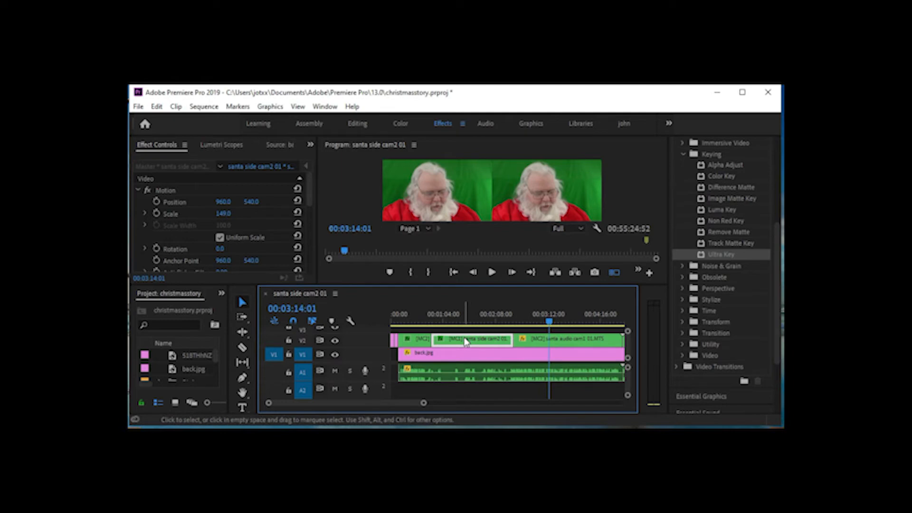
click(559, 344)
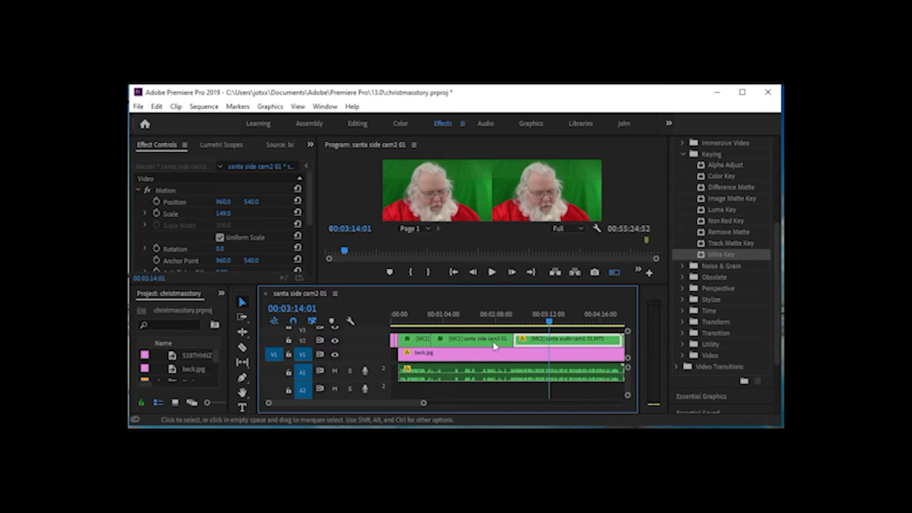
click(458, 344)
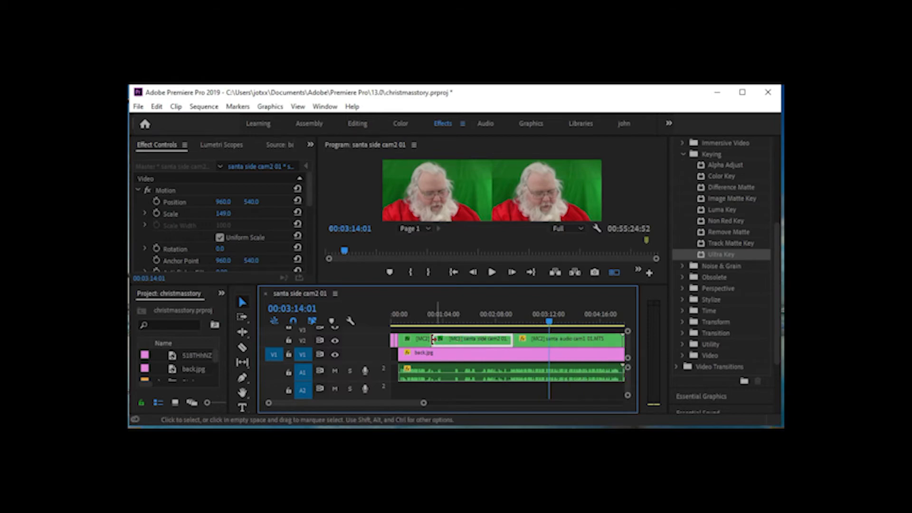
click(454, 322)
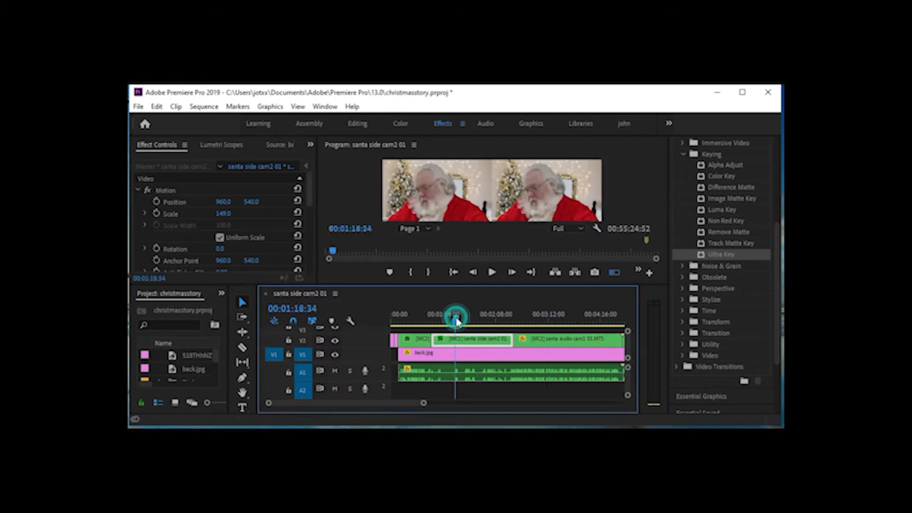
drag(454, 324, 556, 319)
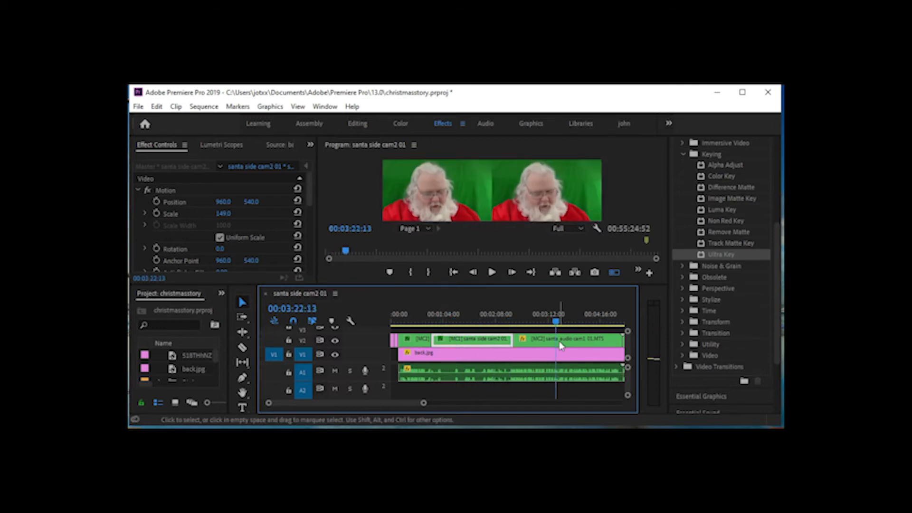
click(559, 342)
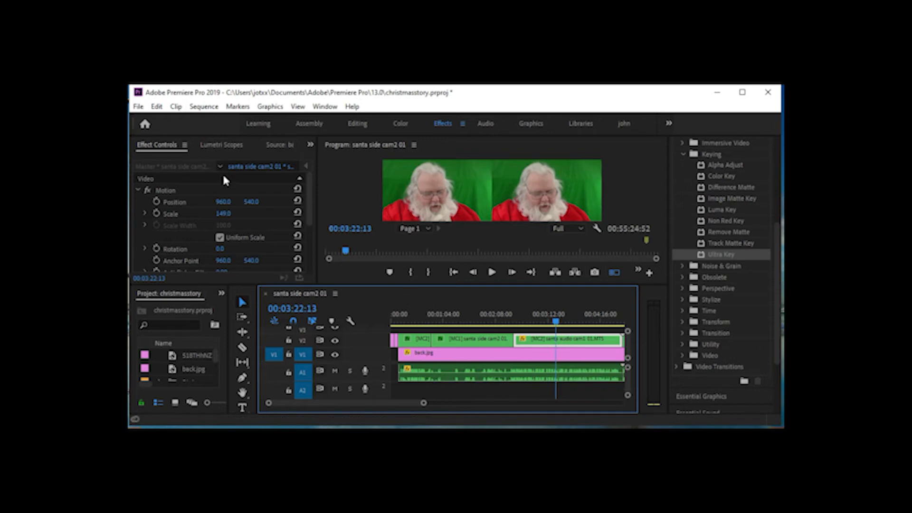
click(157, 107)
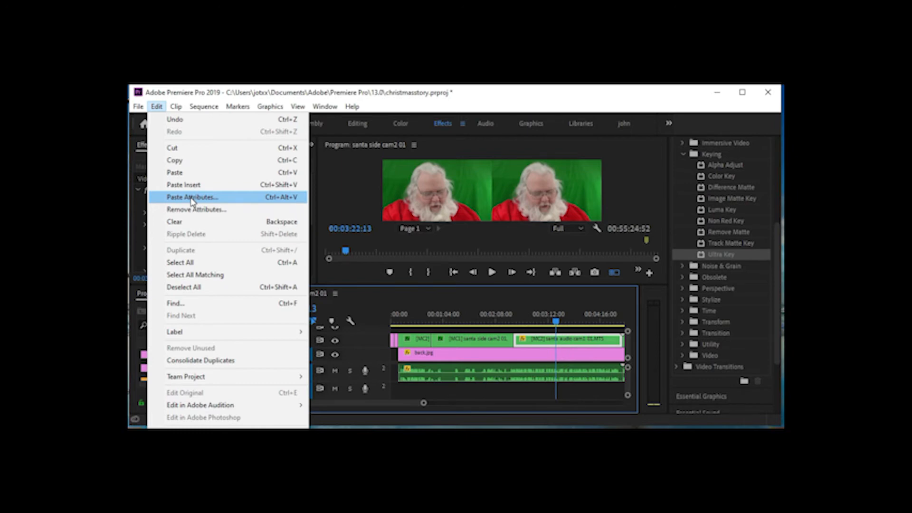
click(274, 201)
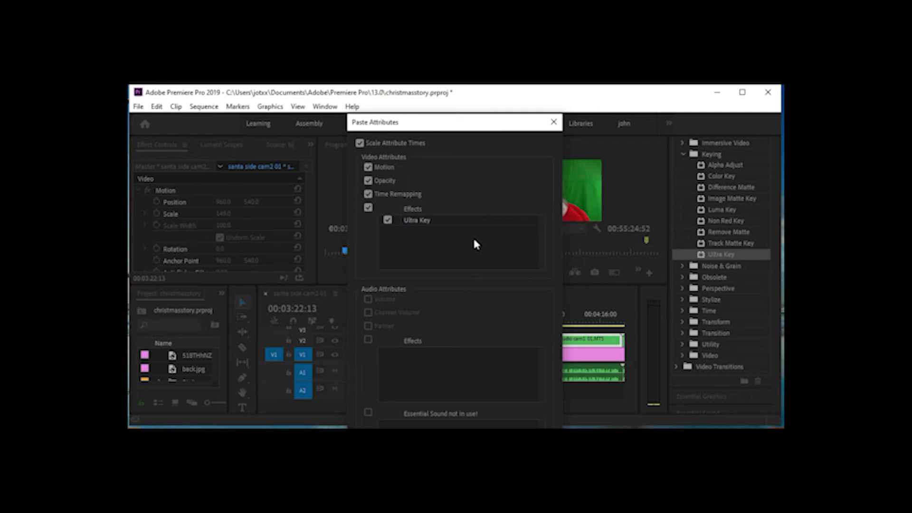
click(442, 123)
drag(440, 108, 441, 85)
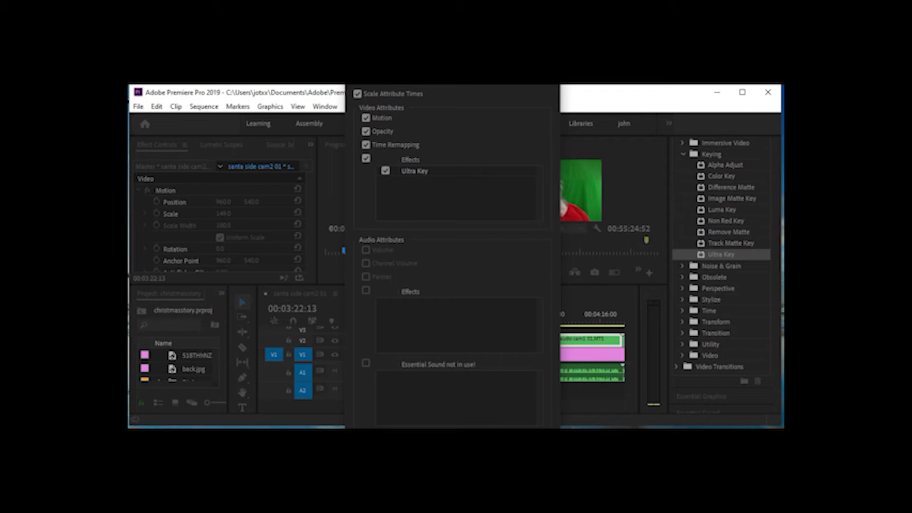
click(490, 440)
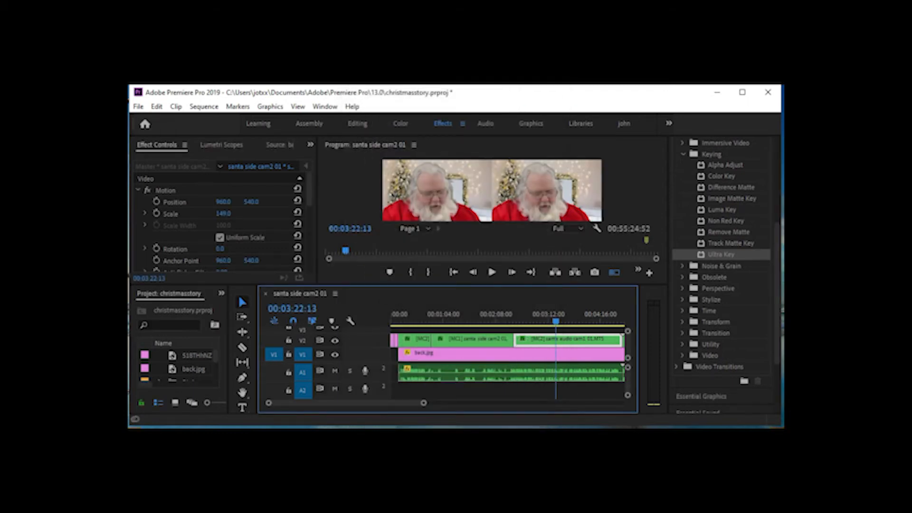
Widen and heighten the Program monitor and switch it from multi-camera view to the single composite view
click(410, 406)
drag(410, 406, 415, 405)
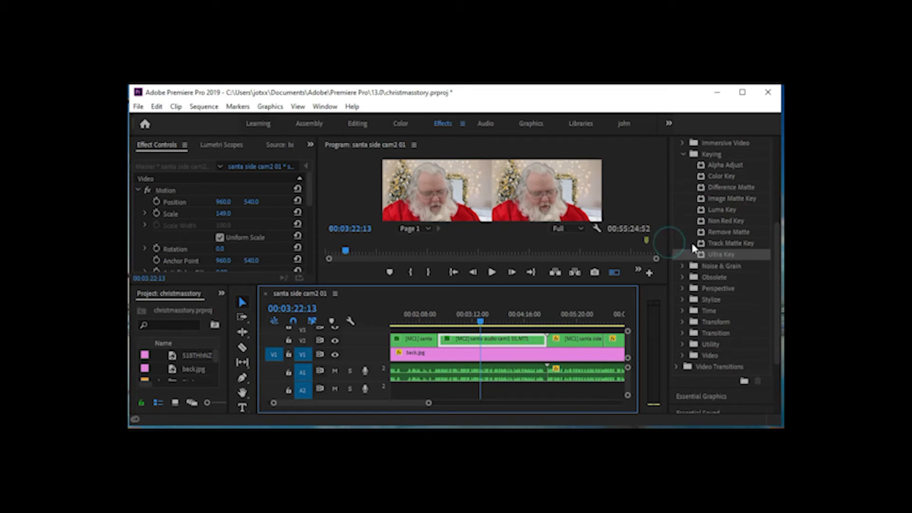
click(721, 254)
drag(667, 257, 743, 258)
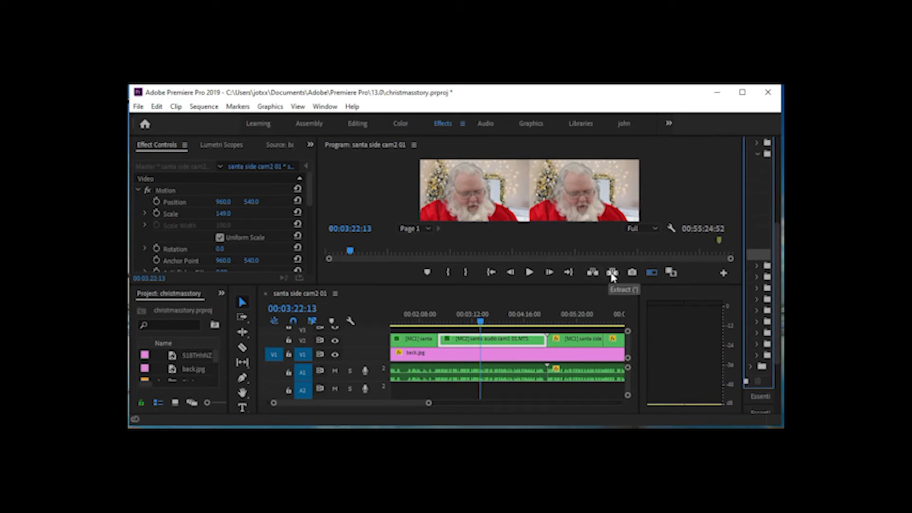
click(651, 274)
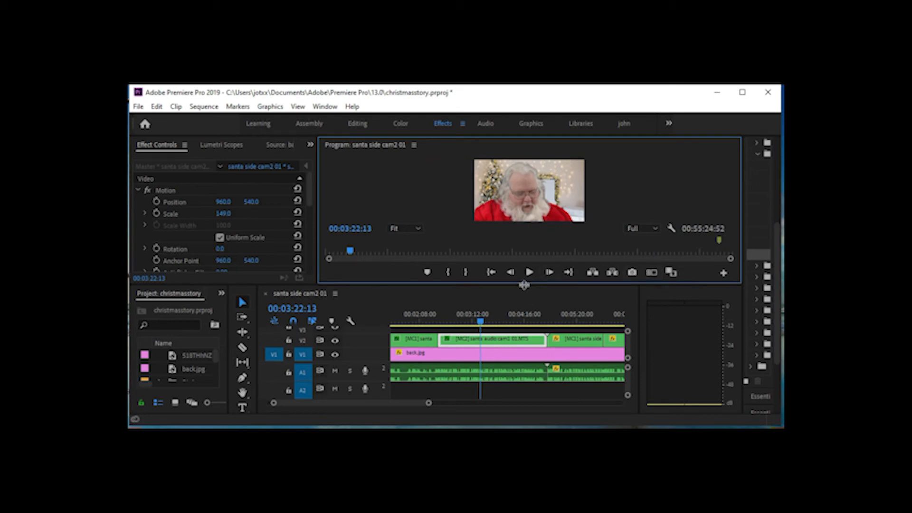
drag(523, 285, 529, 309)
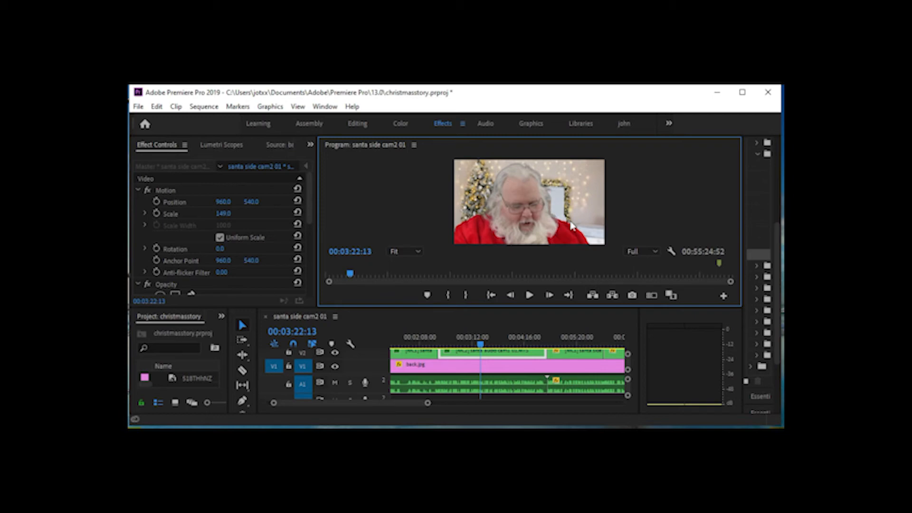
Play the keyed clip from 00:03:22:13 and examine its blend mode options and Ultra Key settings
click(529, 294)
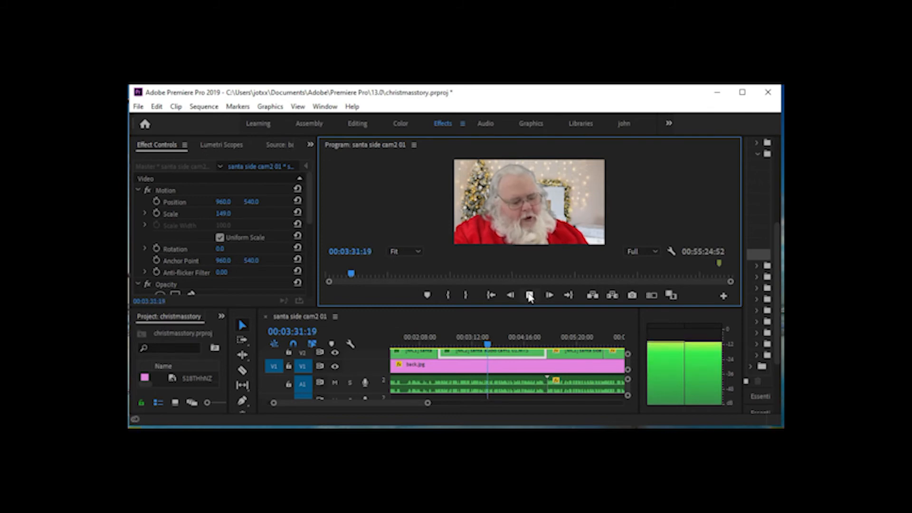
click(530, 295)
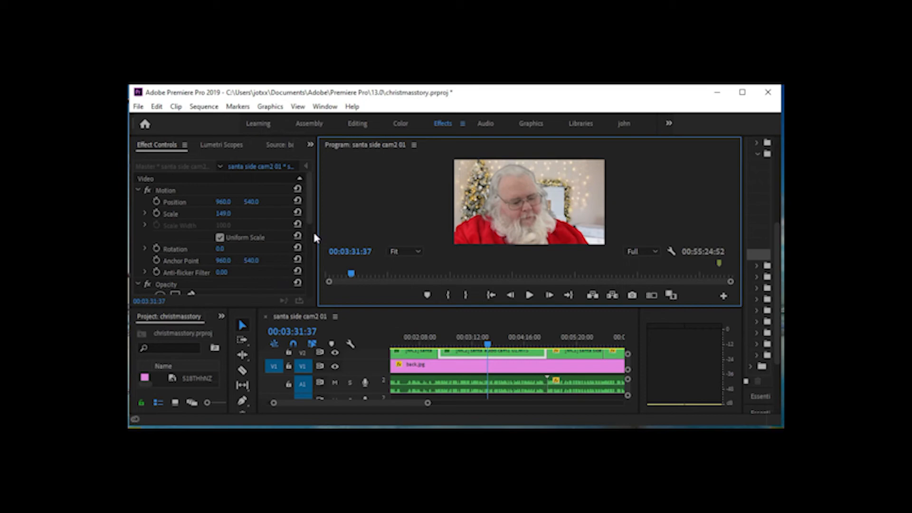
drag(310, 225, 312, 262)
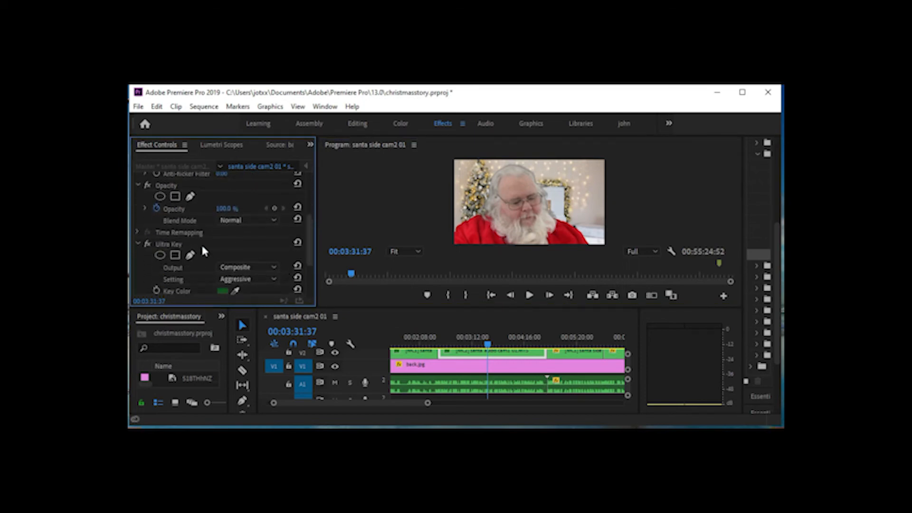
click(270, 221)
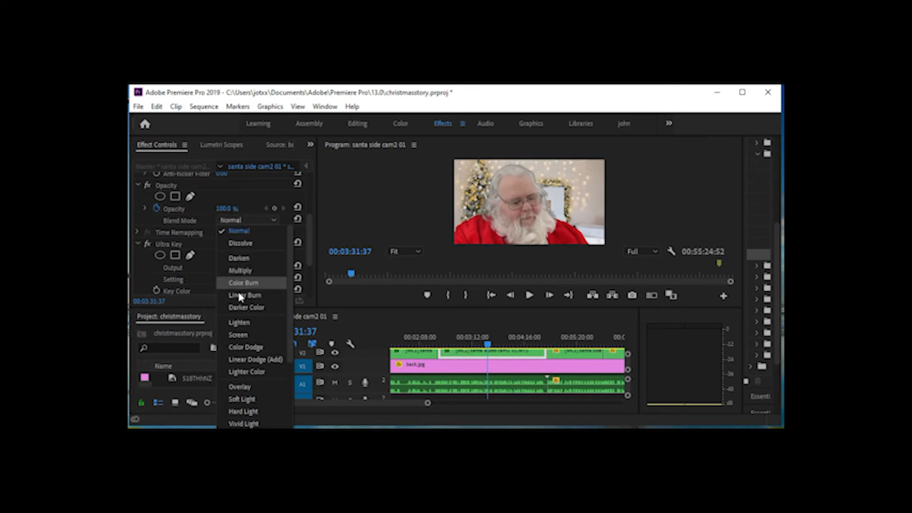
click(241, 198)
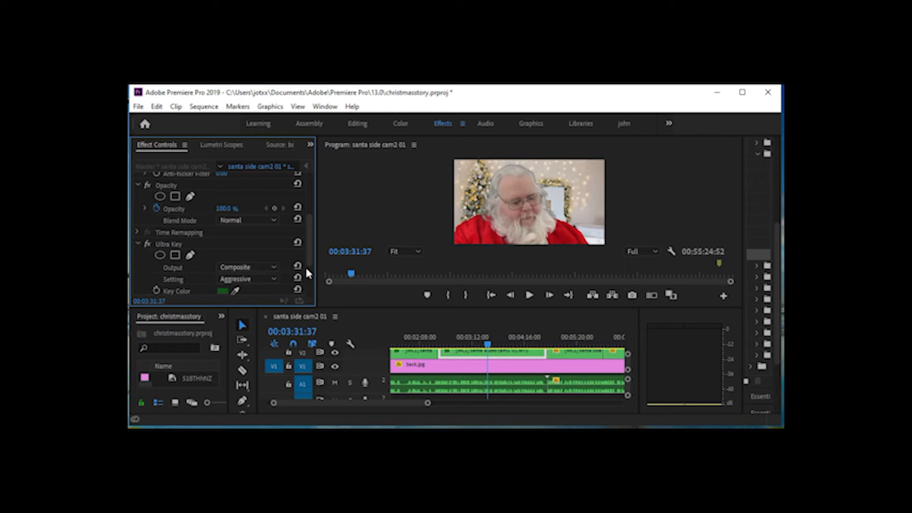
scroll(306, 274, down, 2)
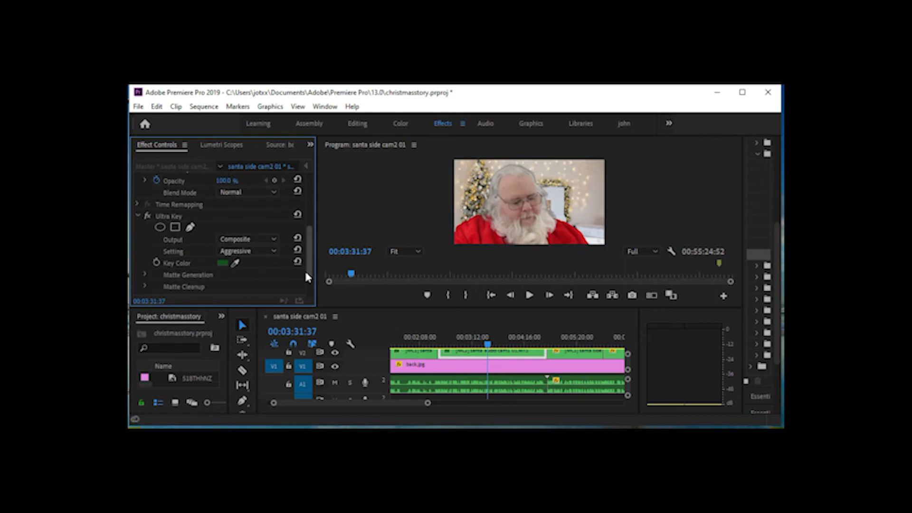
scroll(307, 277, down, 2)
scroll(310, 287, down, 1)
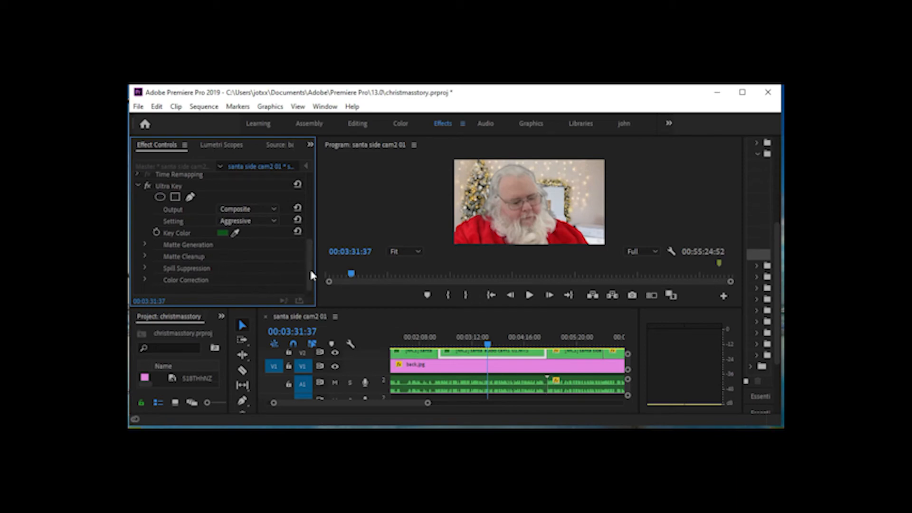
mouse_move(308, 278)
mouse_down()
mouse_move(309, 264)
mouse_move(310, 275)
mouse_up()
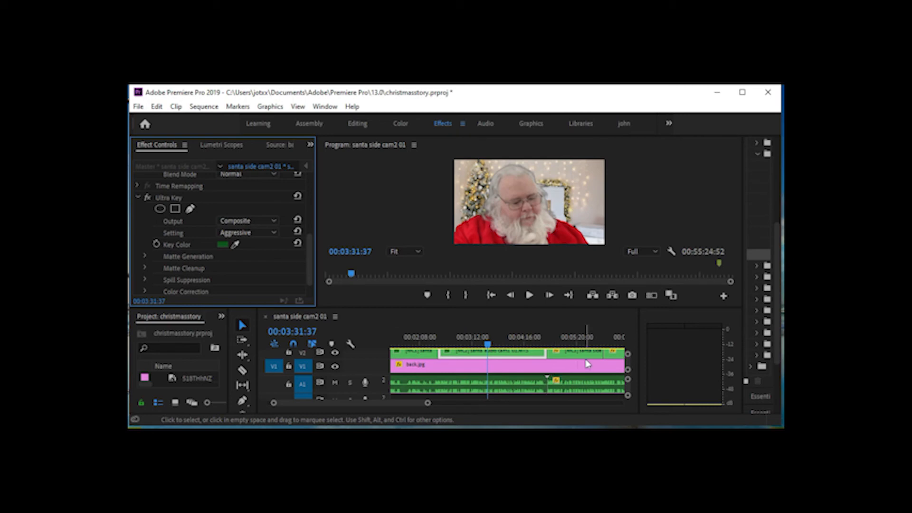
Enlarge the timeline area and paste the copied attributes, including Ultra Key, onto the [MC1] santa side clip at 00:05:16:10
drag(550, 309, 546, 284)
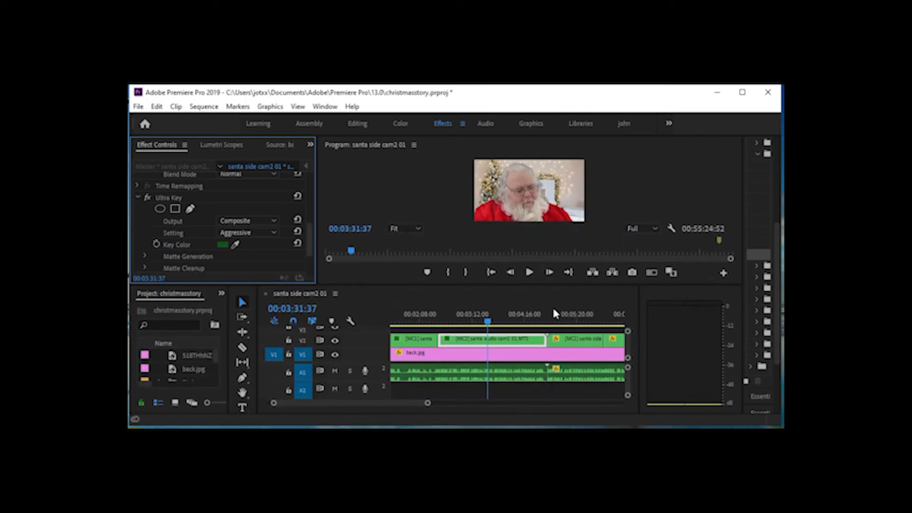
click(576, 319)
click(575, 339)
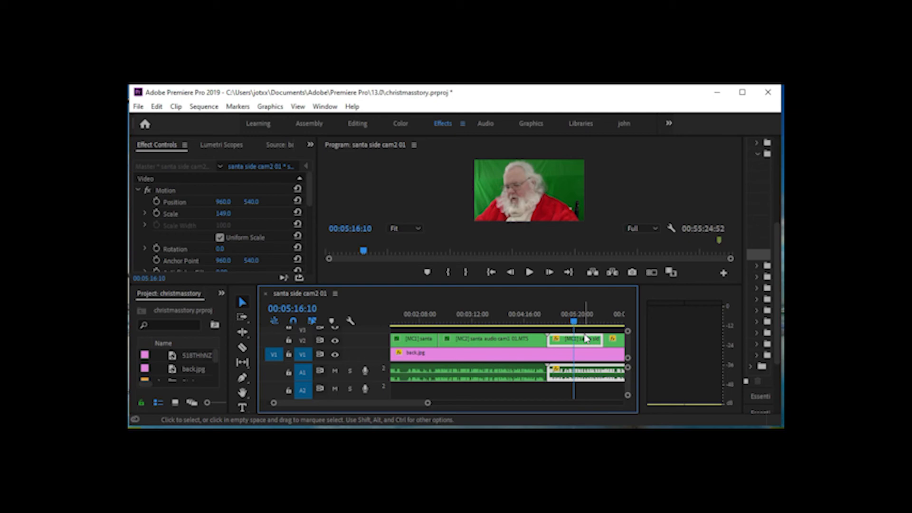
key(ctrl+c)
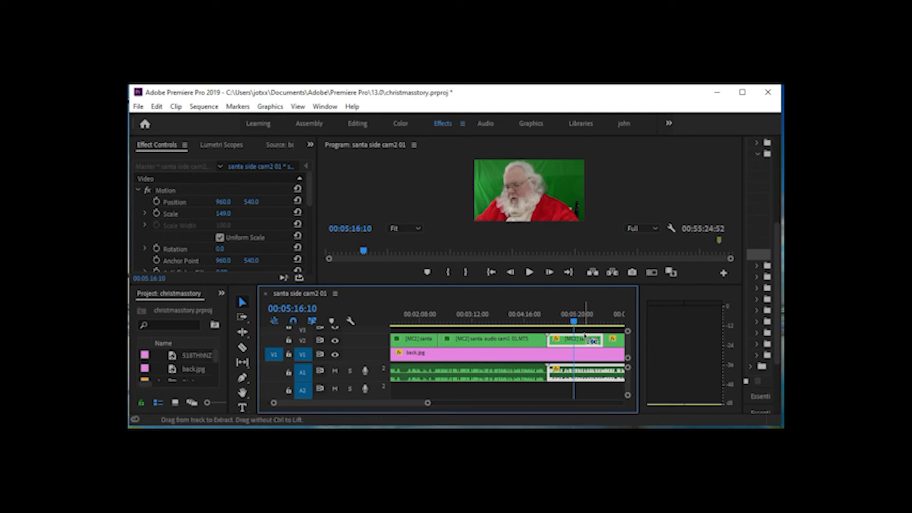
key(ctrl+alt+v)
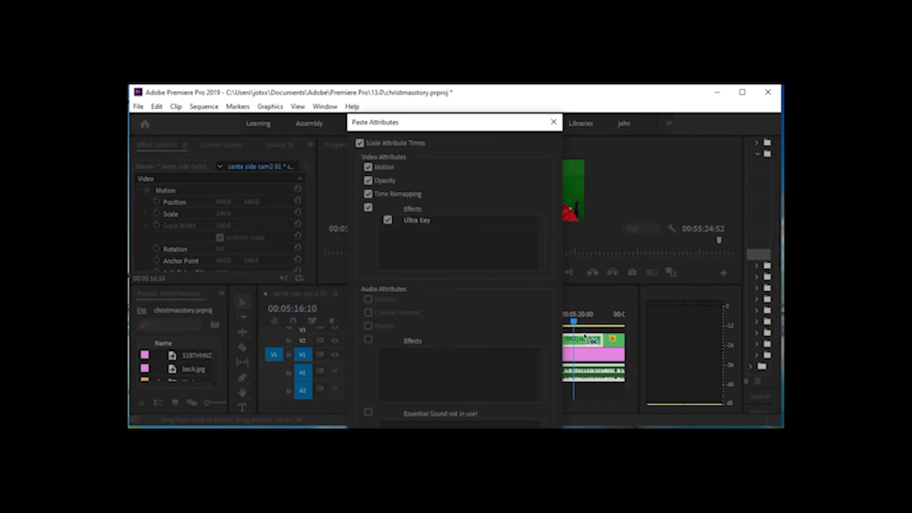
key(Return)
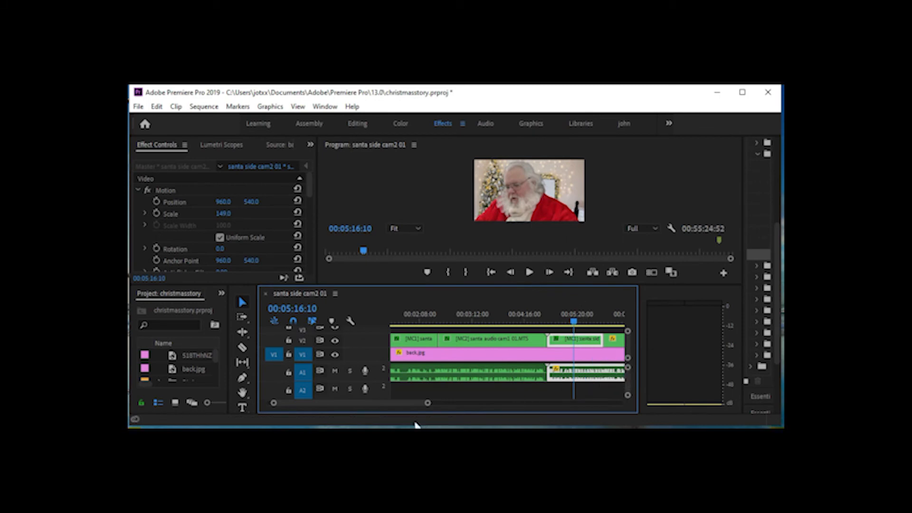
Paste the copied video attributes, including Ultra Key, onto the [MC2] clip on V2 at 00:06:14:42
scroll(414, 402, down, 2)
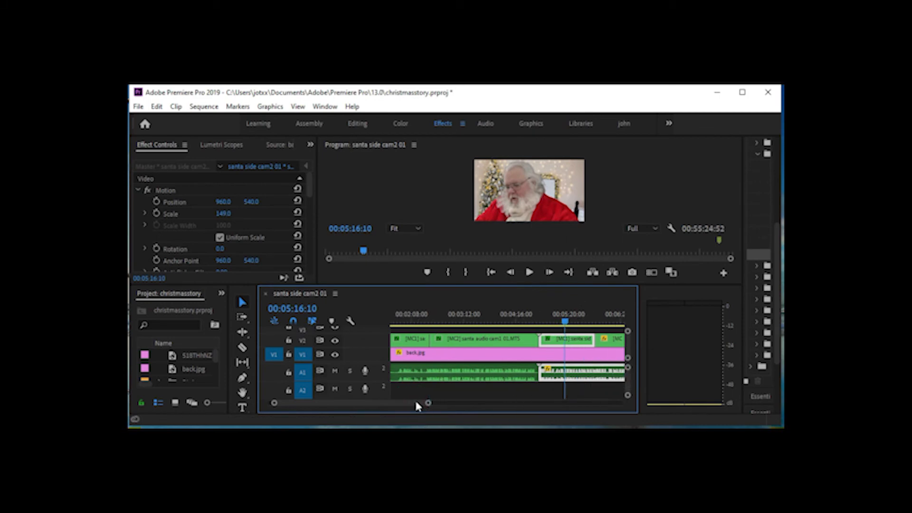
drag(416, 402, 425, 402)
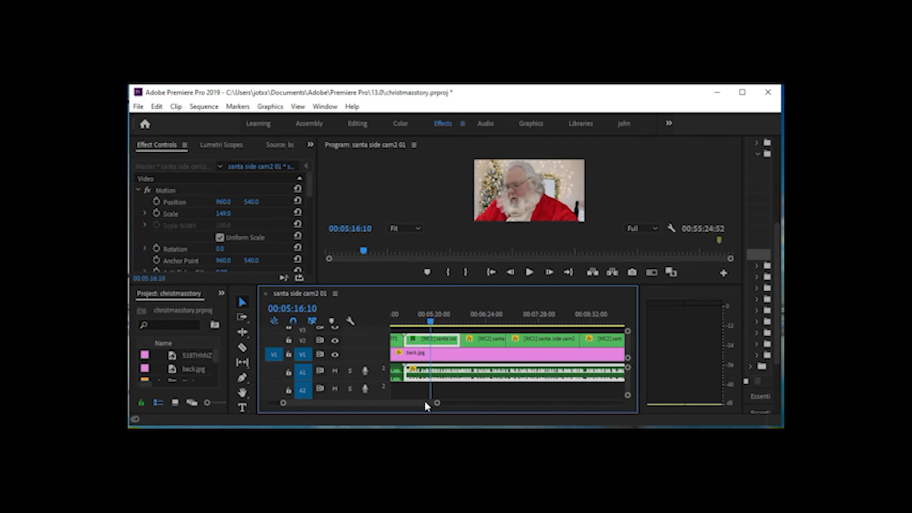
click(478, 322)
click(479, 322)
click(484, 340)
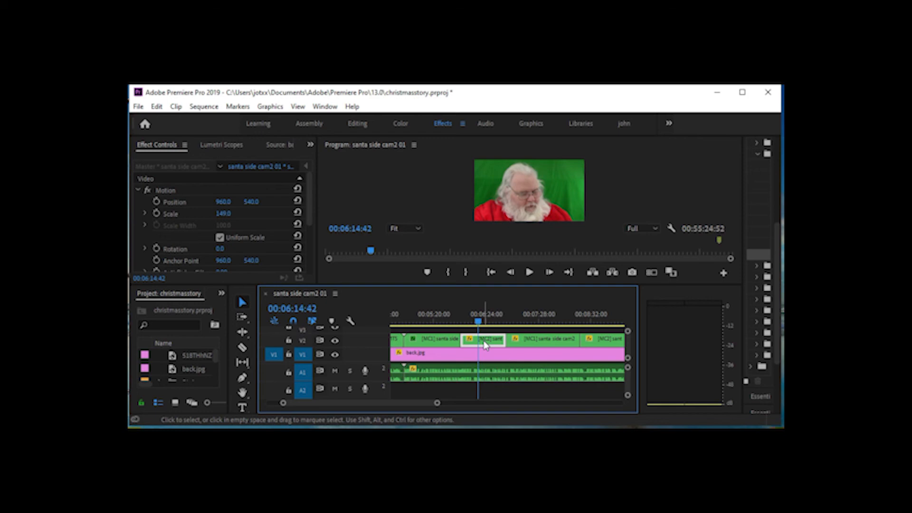
key(ctrl+c)
key(ctrl+c)
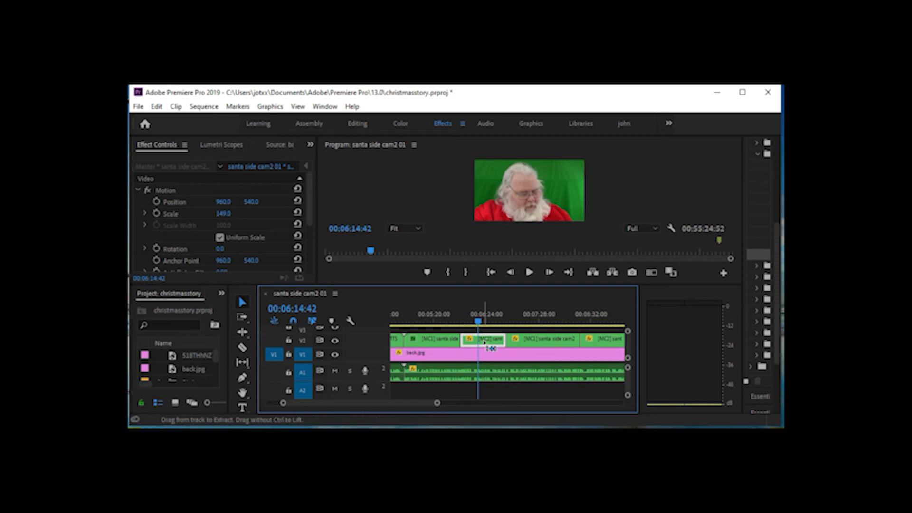
key(ctrl+alt+v)
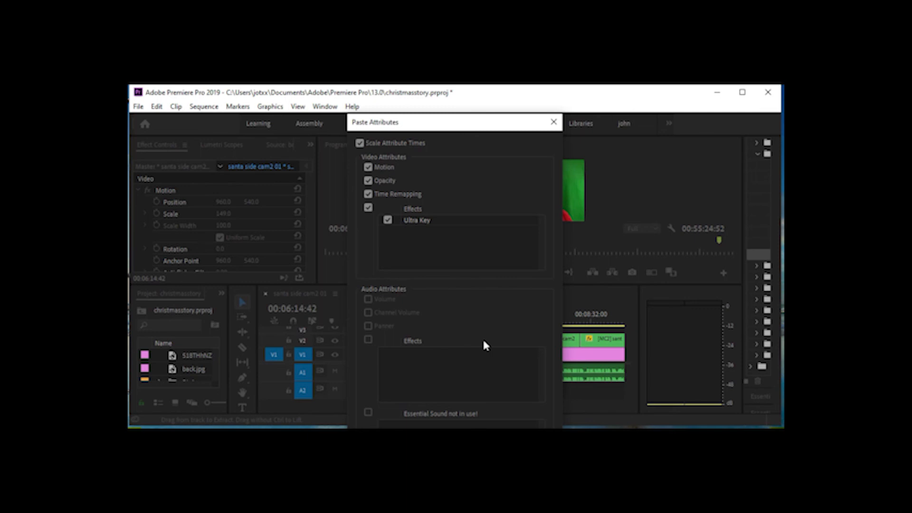
key(Return)
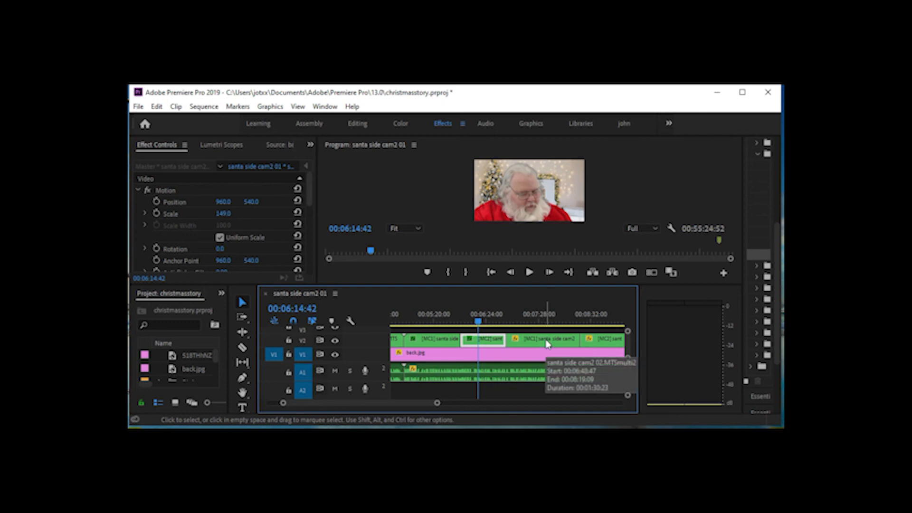
Select the [MC1] santa side cam2 clip on V2 that starts at 00:06:48:47
click(541, 278)
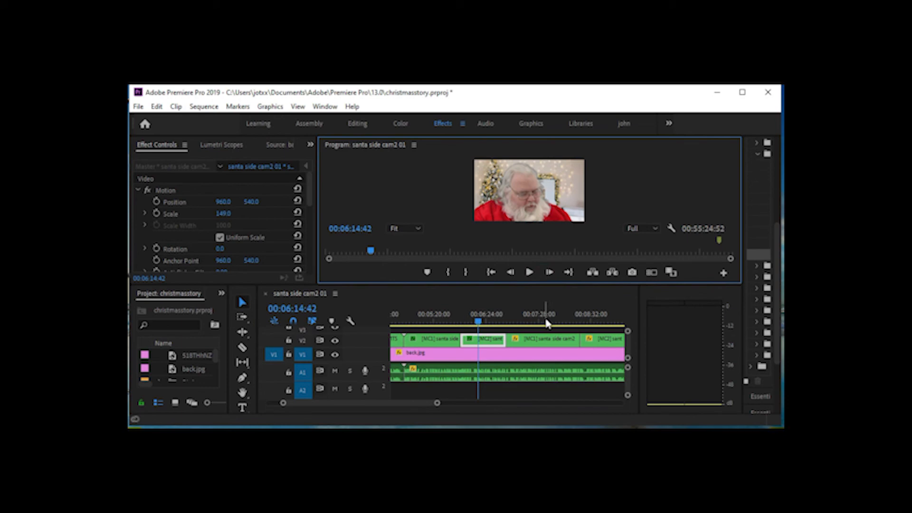
click(548, 340)
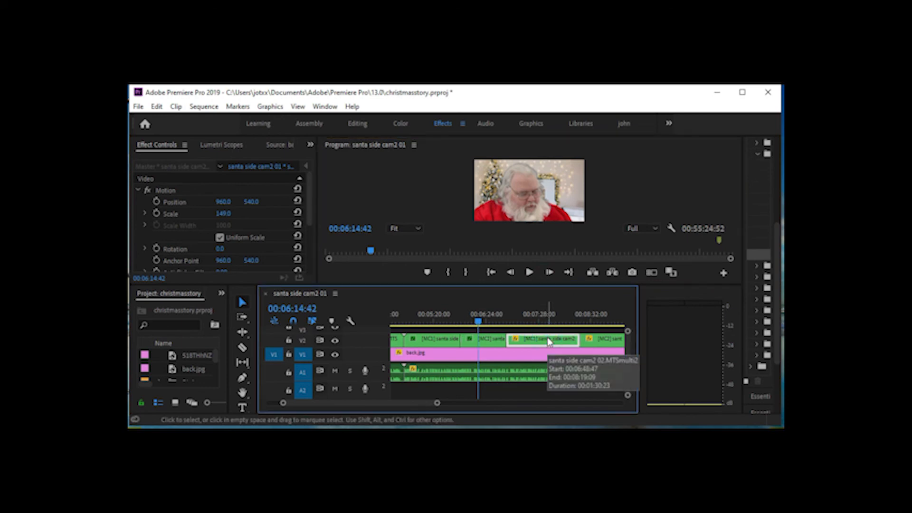